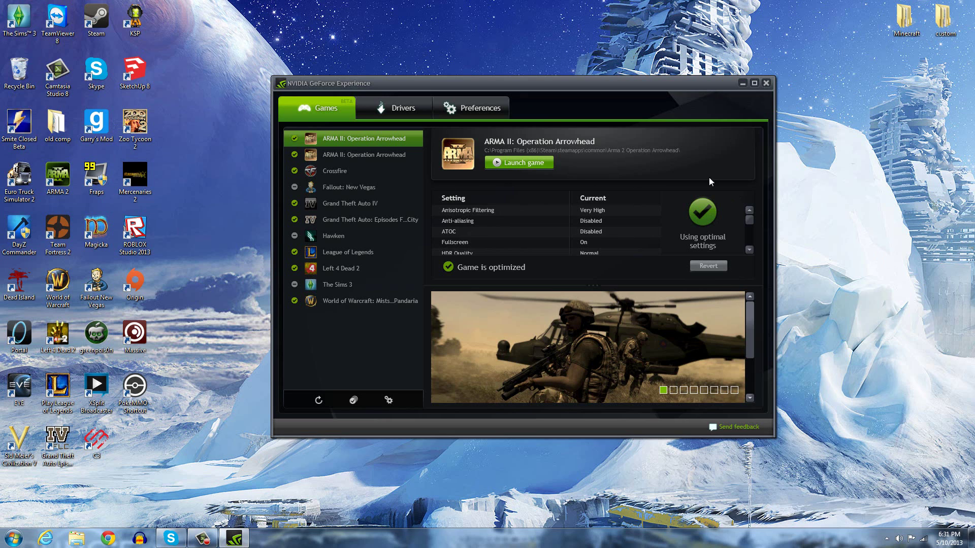
Compare the current and optimal settings for Fallout: New Vegas and optimize the game.
{"action": "left_click", "coordinate": [329, 188]}
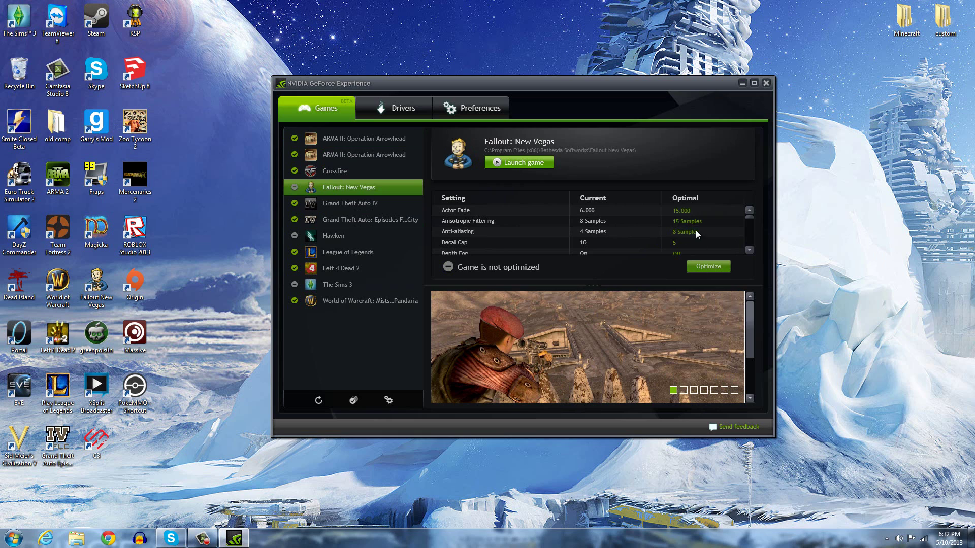
{"action": "mouse_move", "coordinate": [748, 217]}
{"action": "left_mouse_down"}
{"action": "mouse_move", "coordinate": [756, 248]}
{"action": "mouse_move", "coordinate": [760, 209]}
{"action": "left_mouse_up"}
{"action": "left_click", "coordinate": [723, 266]}
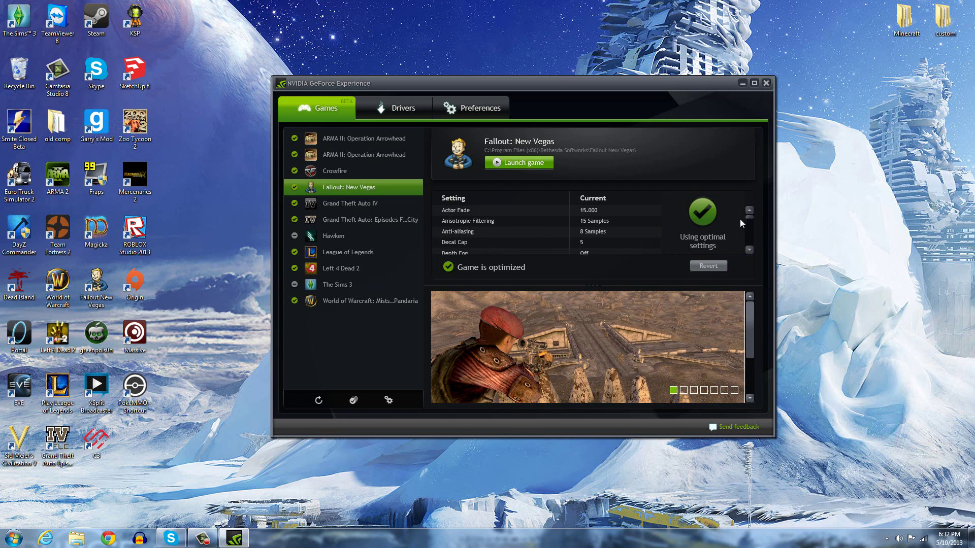
{"action": "left_click_drag", "start_coordinate": [748, 216], "coordinate": [751, 193]}
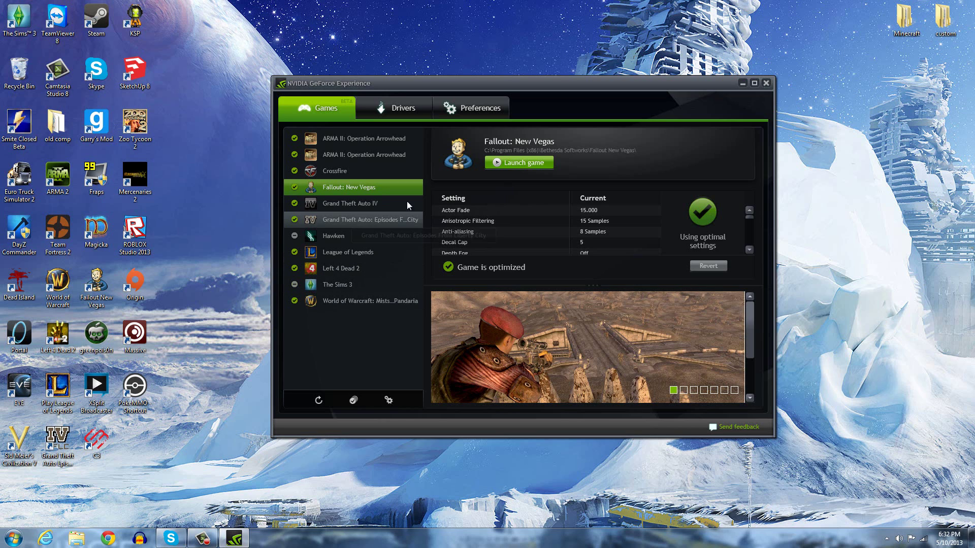
Revert Grand Theft Auto IV's settings to compare them with the optimal values, and optimize the game again.
{"action": "left_click", "coordinate": [389, 205]}
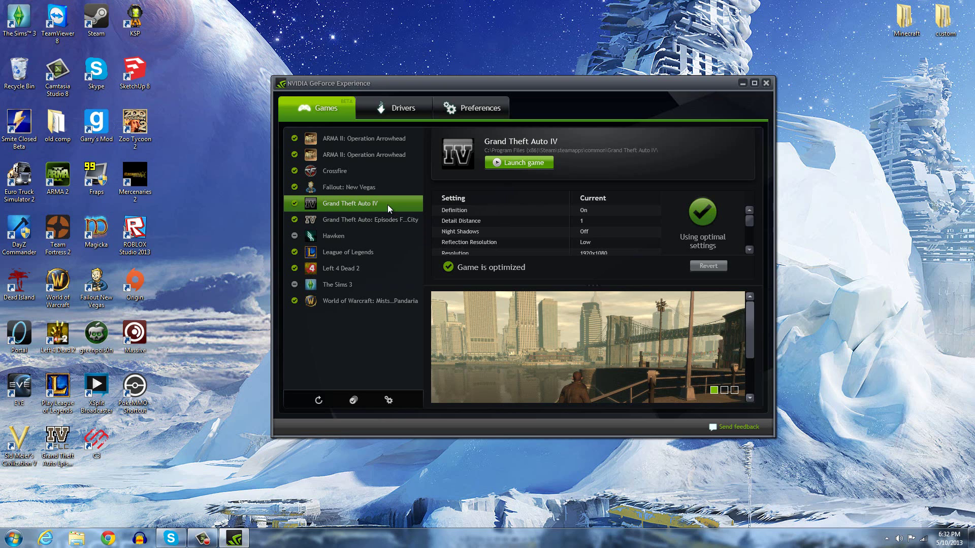
{"action": "left_click", "coordinate": [720, 266]}
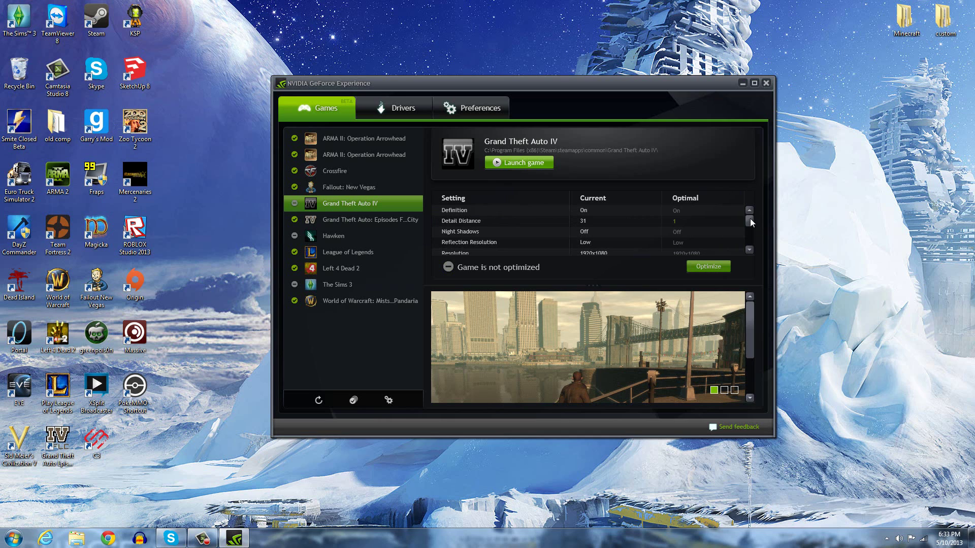
{"action": "left_click_drag", "start_coordinate": [750, 219], "coordinate": [754, 236]}
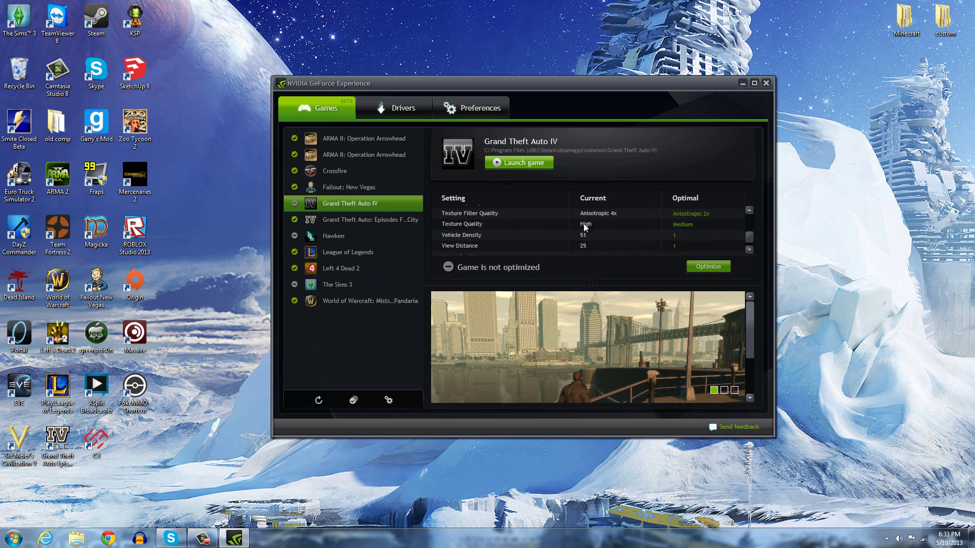
{"action": "left_click", "coordinate": [749, 249]}
{"action": "scroll", "coordinate": [754, 233], "scroll_direction": "up", "scroll_amount": 3}
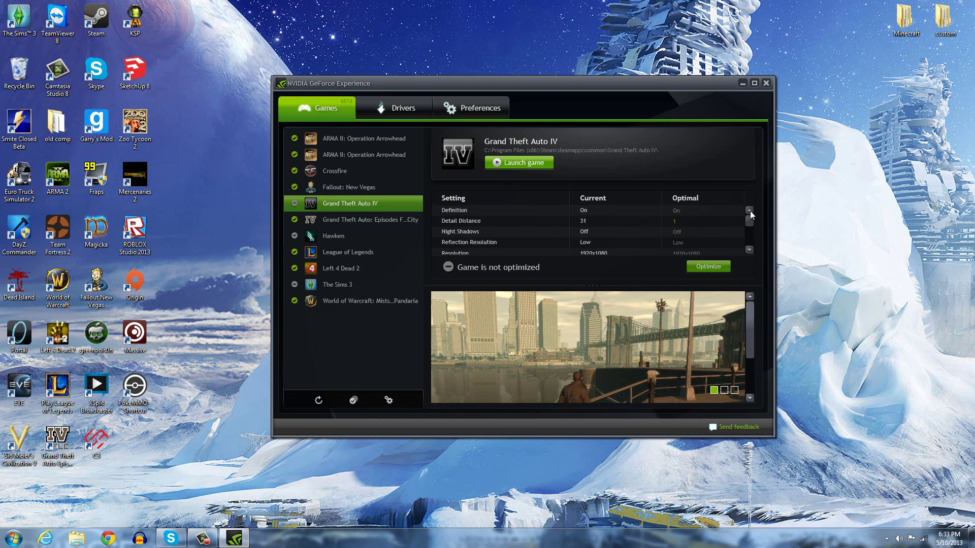
{"action": "left_click", "coordinate": [722, 265]}
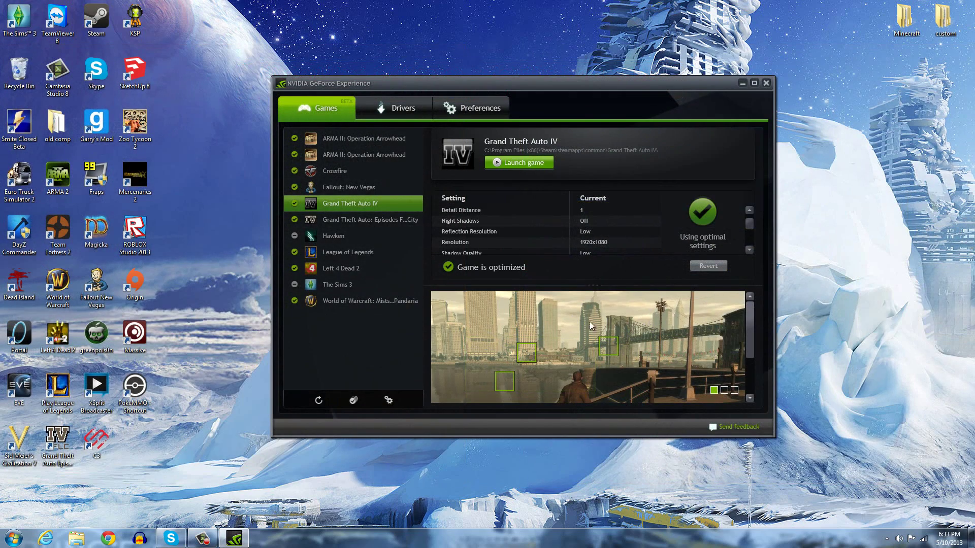
Read the setting explanations attached to the markers in the Grand Theft Auto IV preview image, including Water Quality.
{"action": "mouse_move", "coordinate": [605, 346]}
{"action": "mouse_move", "coordinate": [530, 351]}
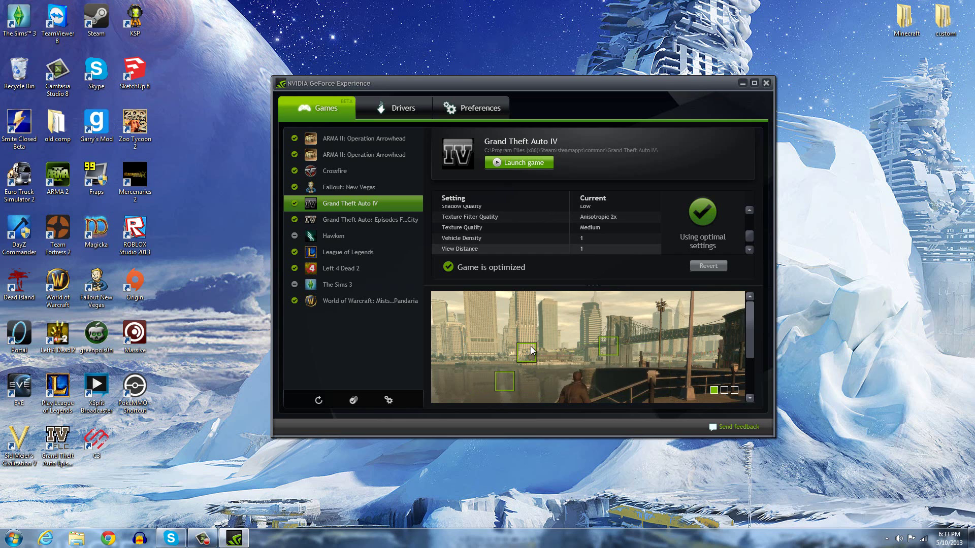
{"action": "mouse_move", "coordinate": [505, 382]}
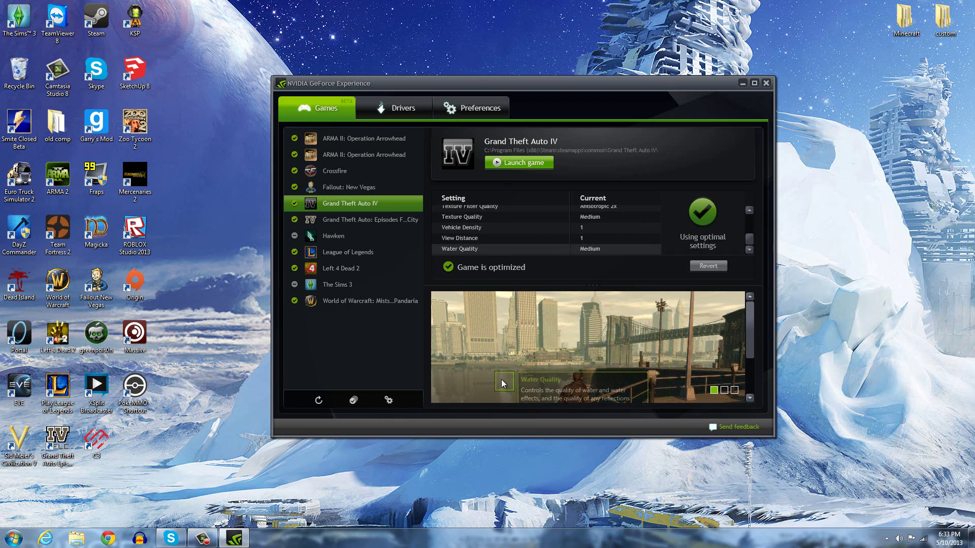
Compare current and optimal settings for Hawken and The Sims 3, and optimize all listed games at once.
{"action": "left_click", "coordinate": [386, 239]}
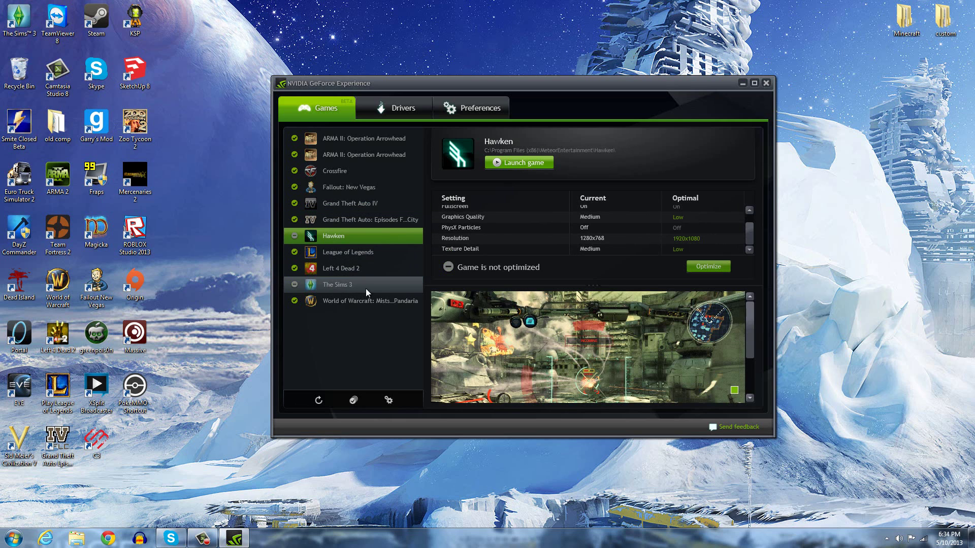
{"action": "left_click", "coordinate": [366, 285]}
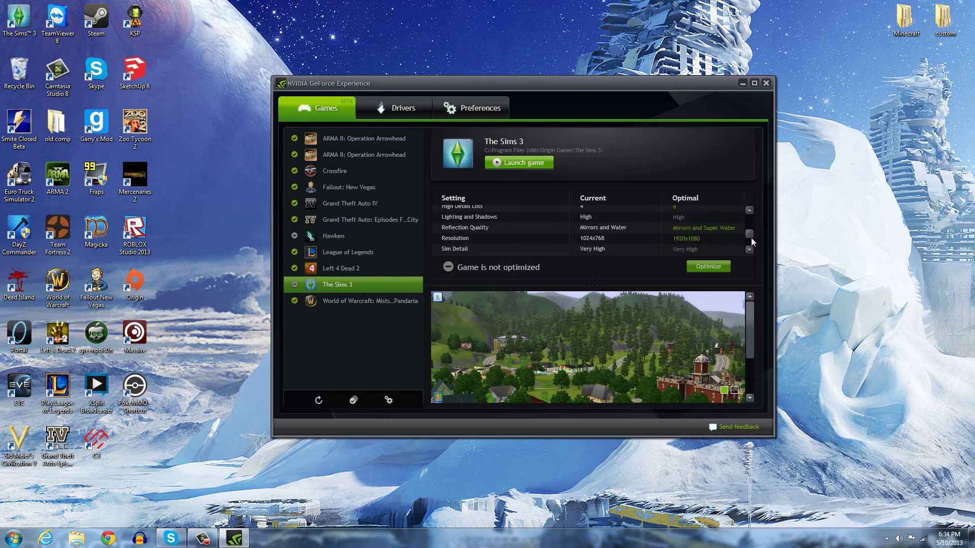
{"action": "left_click_drag", "start_coordinate": [751, 237], "coordinate": [751, 197]}
{"action": "left_click", "coordinate": [369, 236]}
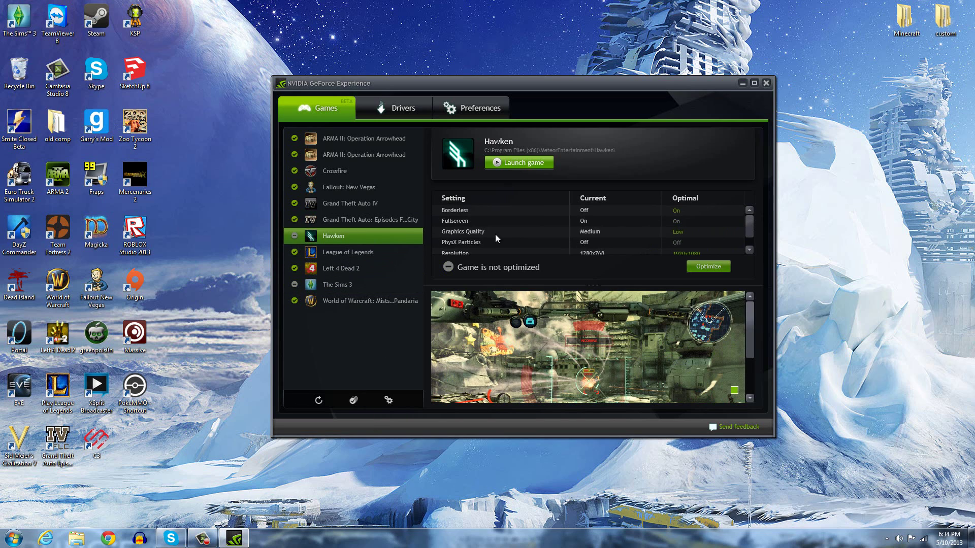
{"action": "scroll", "coordinate": [457, 351], "scroll_direction": "down", "scroll_amount": 1}
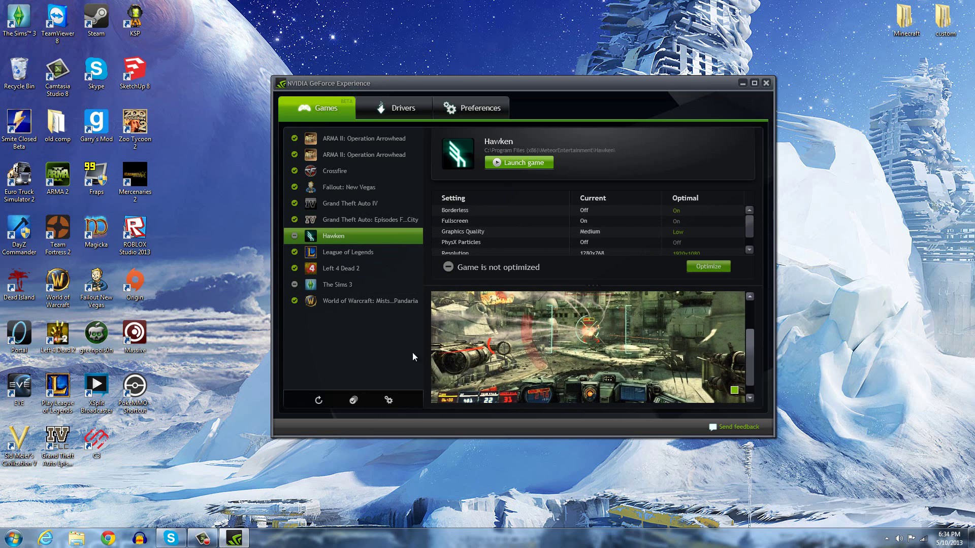
{"action": "left_click", "coordinate": [354, 400]}
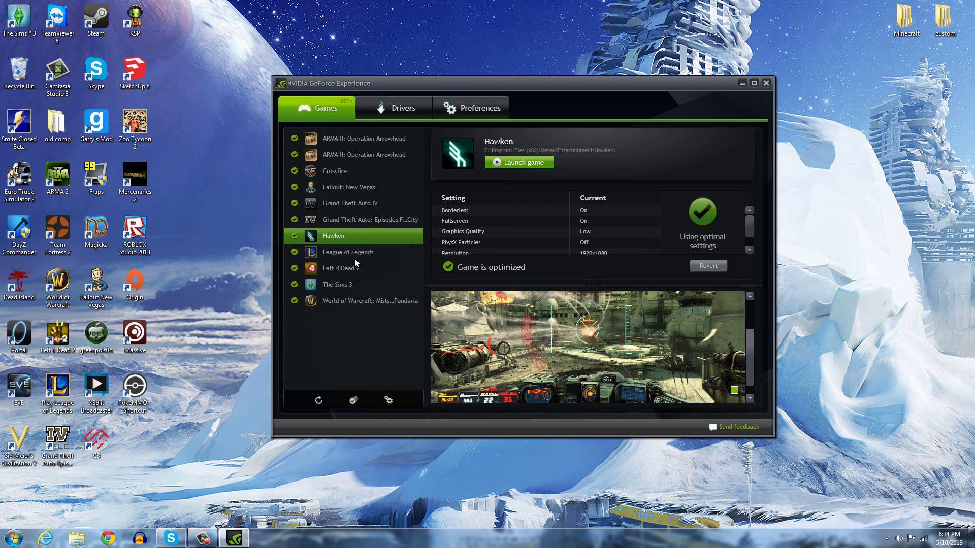
{"action": "left_click", "coordinate": [354, 286]}
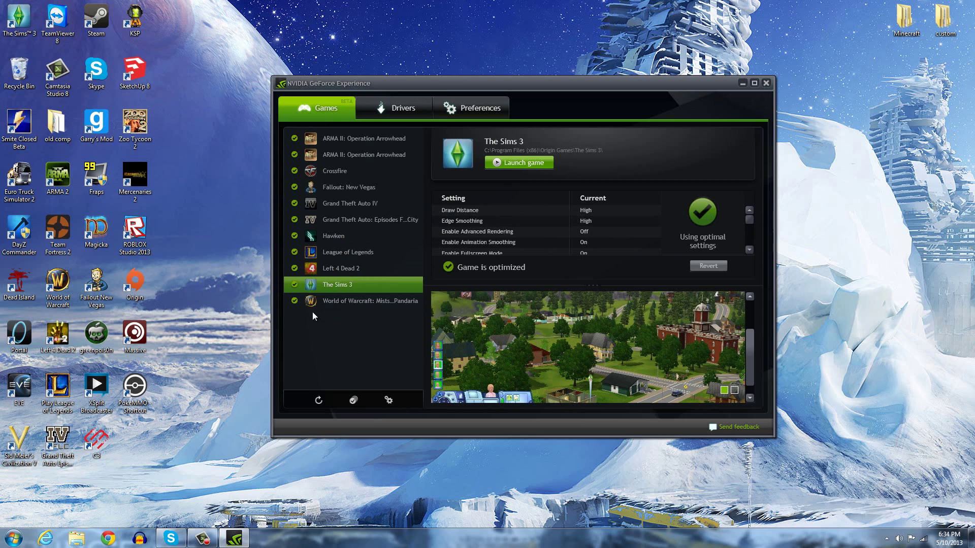
{"action": "left_click", "coordinate": [22, 178]}
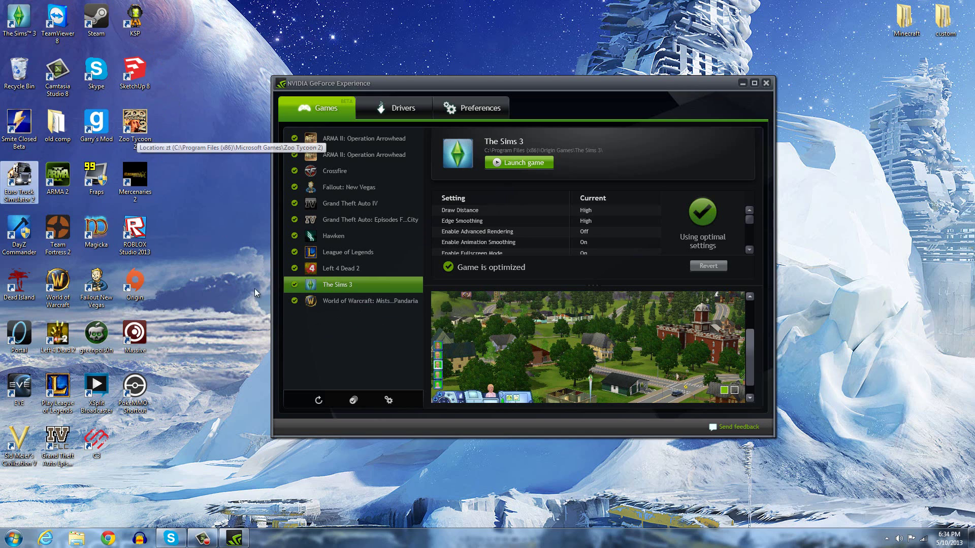
Review the available graphics driver update, the update preferences including beta updates, and the game scan preferences.
{"action": "left_click", "coordinate": [394, 111]}
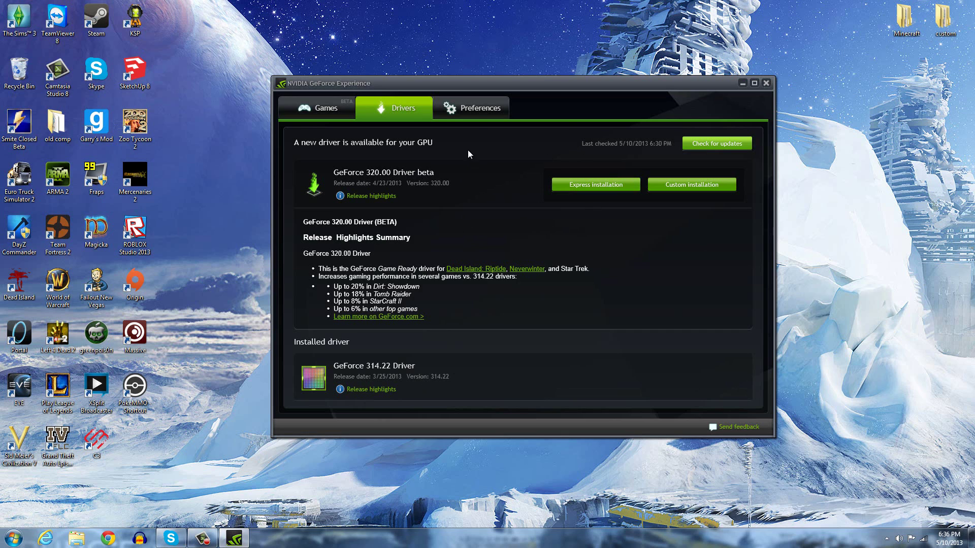
{"action": "left_click", "coordinate": [471, 108]}
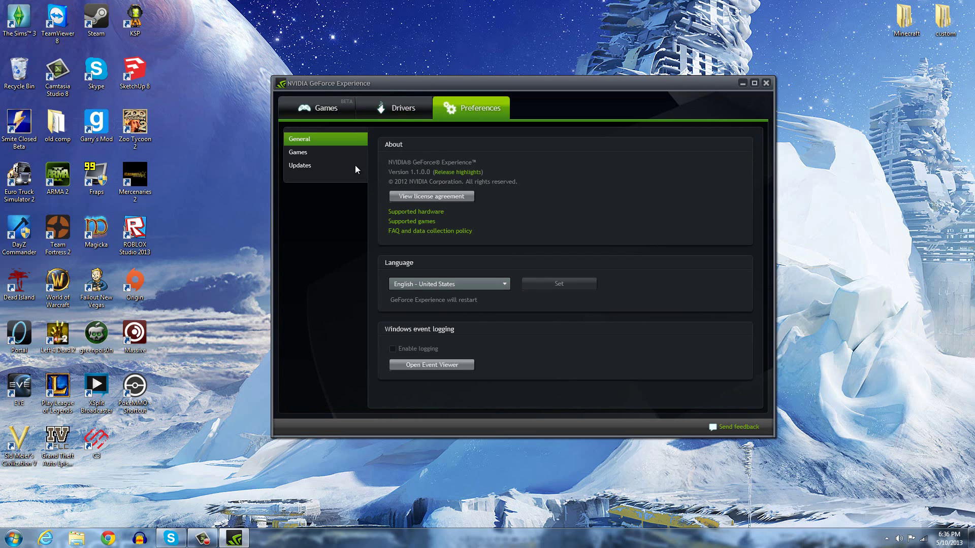
{"action": "left_click", "coordinate": [303, 166]}
{"action": "scroll", "coordinate": [461, 229], "scroll_direction": "down", "scroll_amount": 1}
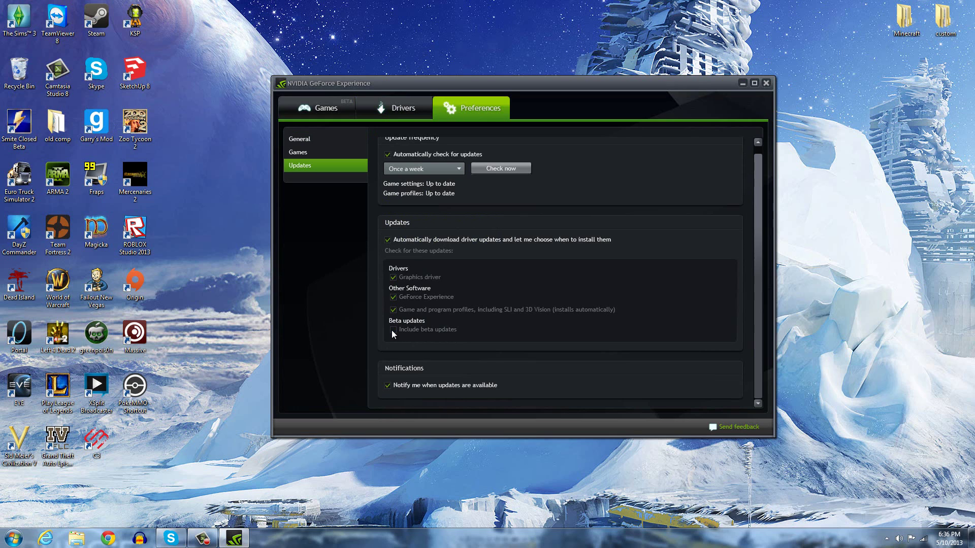
{"action": "left_click", "coordinate": [401, 108]}
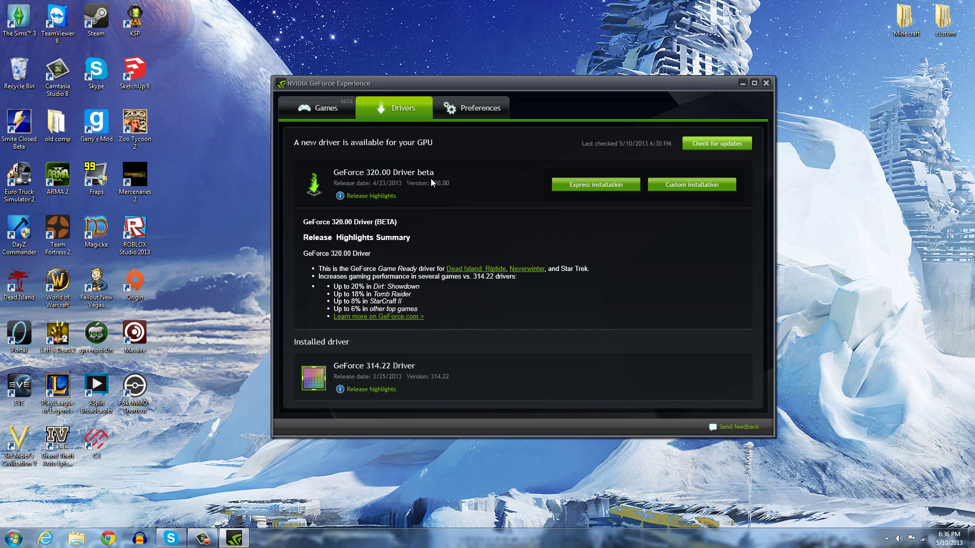
{"action": "left_click", "coordinate": [460, 109]}
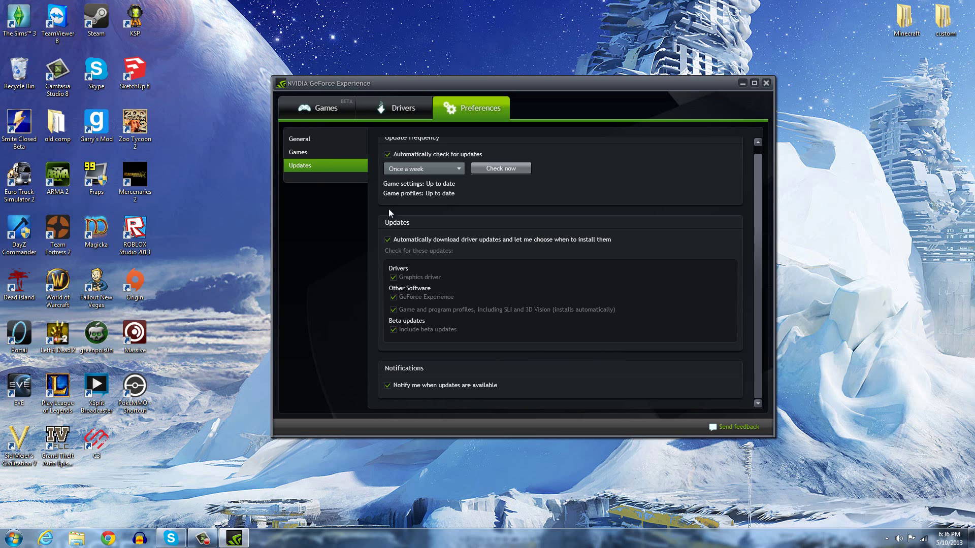
{"action": "scroll", "coordinate": [451, 333], "scroll_direction": "up", "scroll_amount": 1}
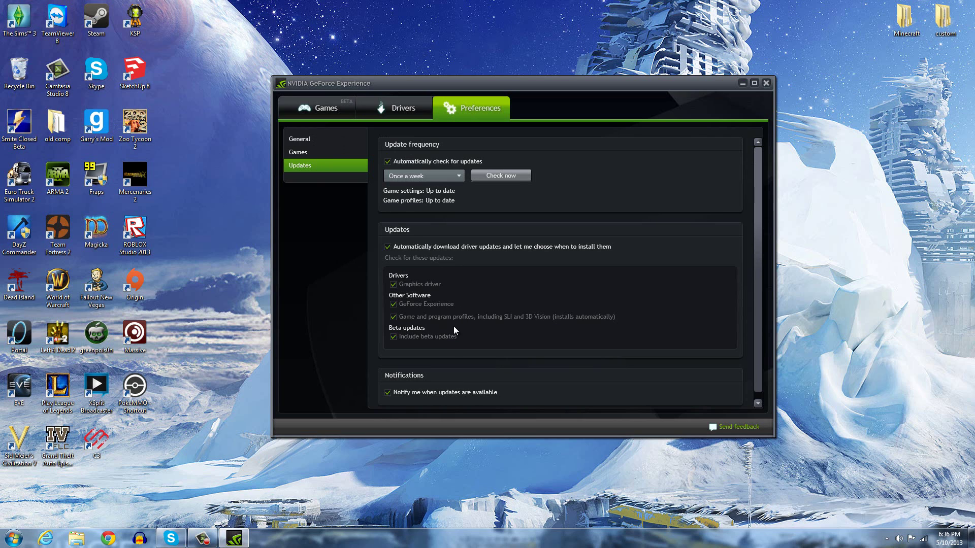
{"action": "scroll", "coordinate": [471, 331], "scroll_direction": "down", "scroll_amount": 1}
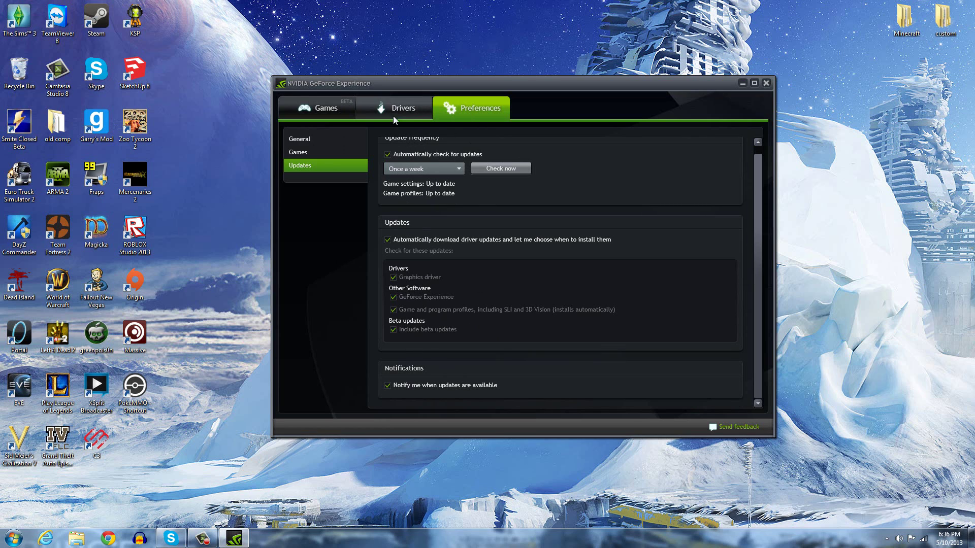
{"action": "left_click", "coordinate": [333, 152]}
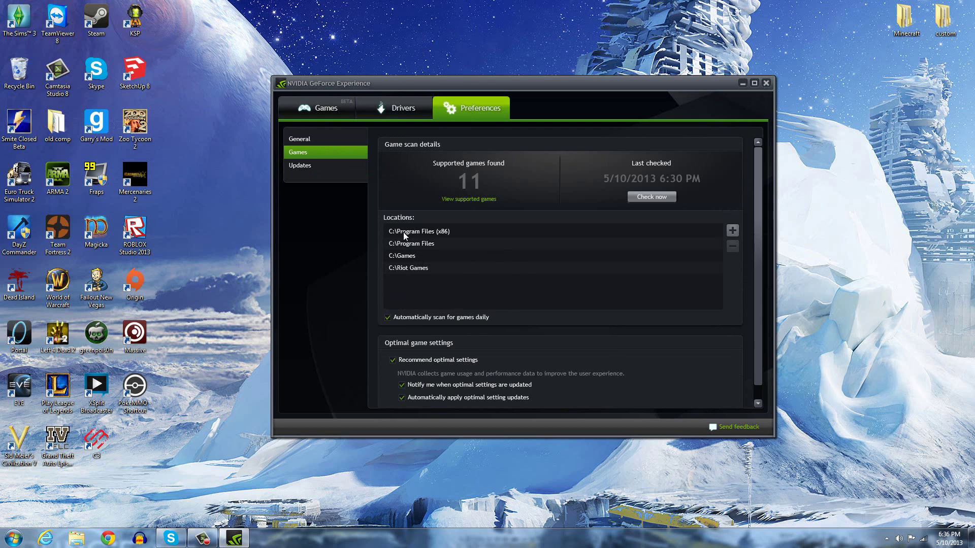
{"action": "left_click", "coordinate": [732, 230]}
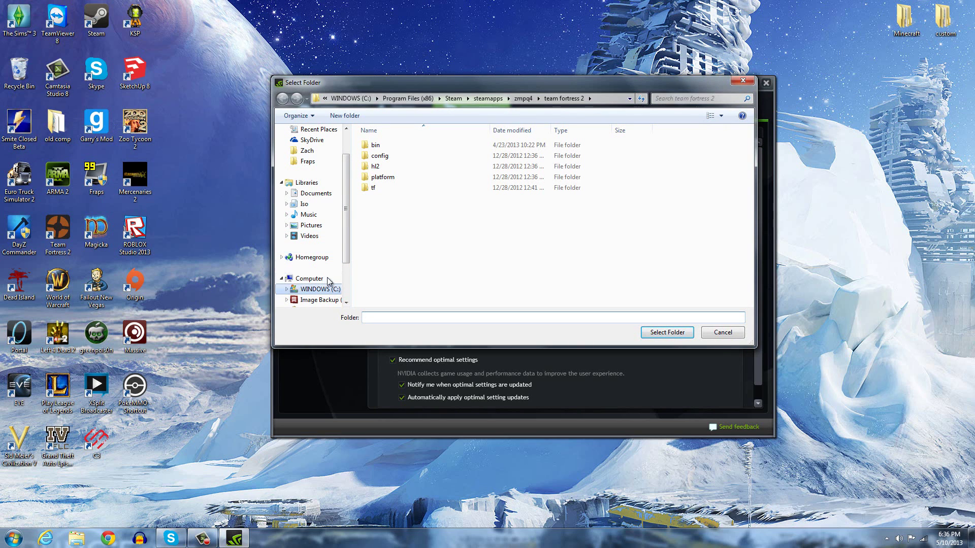
{"action": "scroll", "coordinate": [320, 152], "scroll_direction": "up", "scroll_amount": 1}
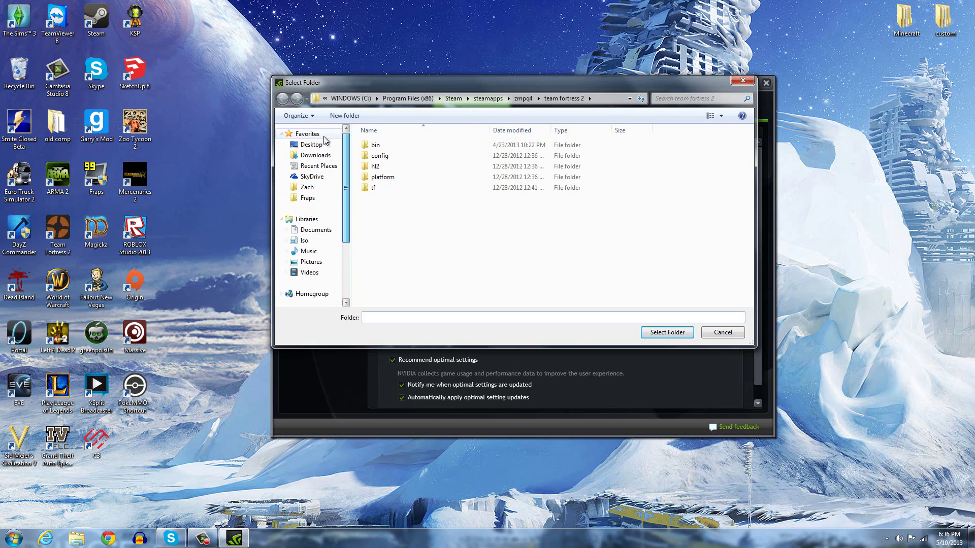
{"action": "left_click", "coordinate": [311, 145]}
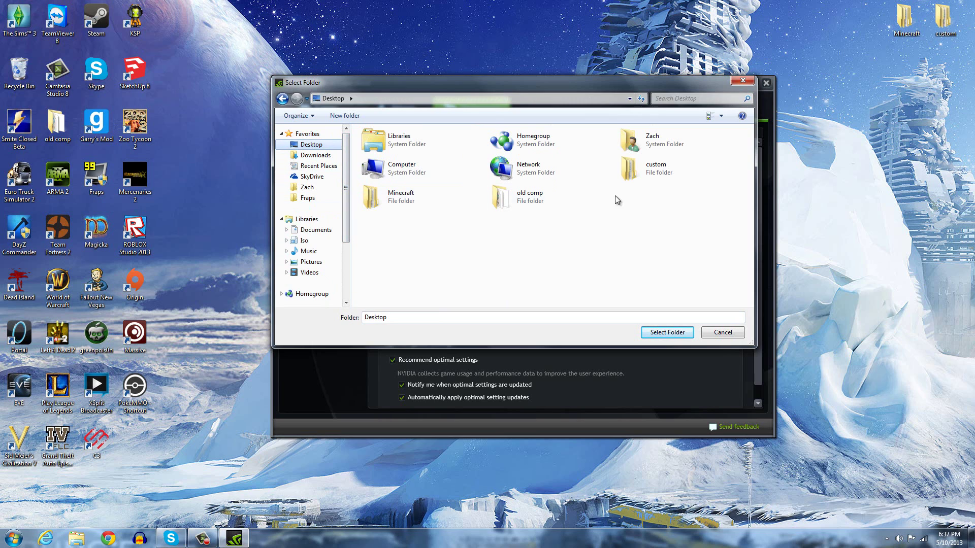
{"action": "left_click_drag", "start_coordinate": [609, 197], "coordinate": [547, 203]}
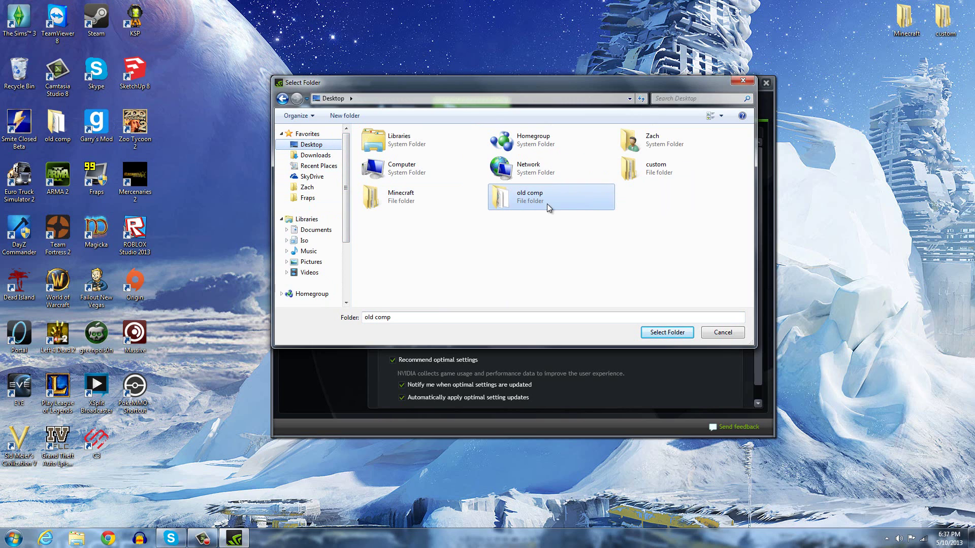
{"action": "left_click", "coordinate": [693, 217]}
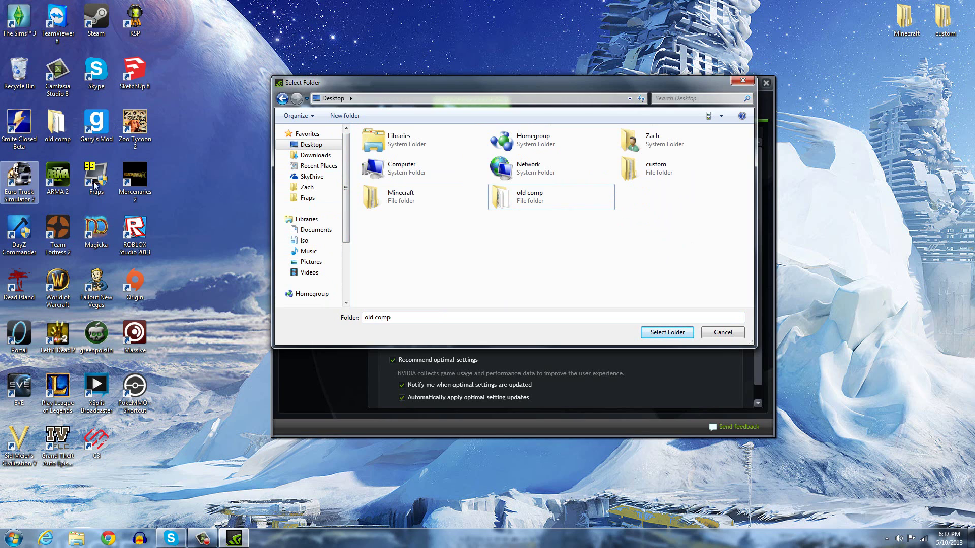
{"action": "left_click", "coordinate": [724, 332]}
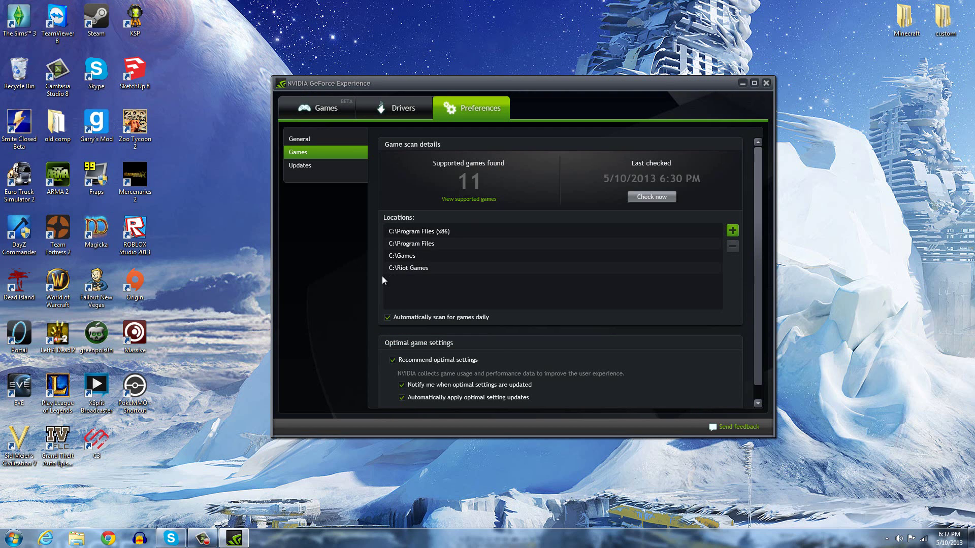
Try to add the Desktop folder as a game scan location.
{"action": "left_click", "coordinate": [732, 230]}
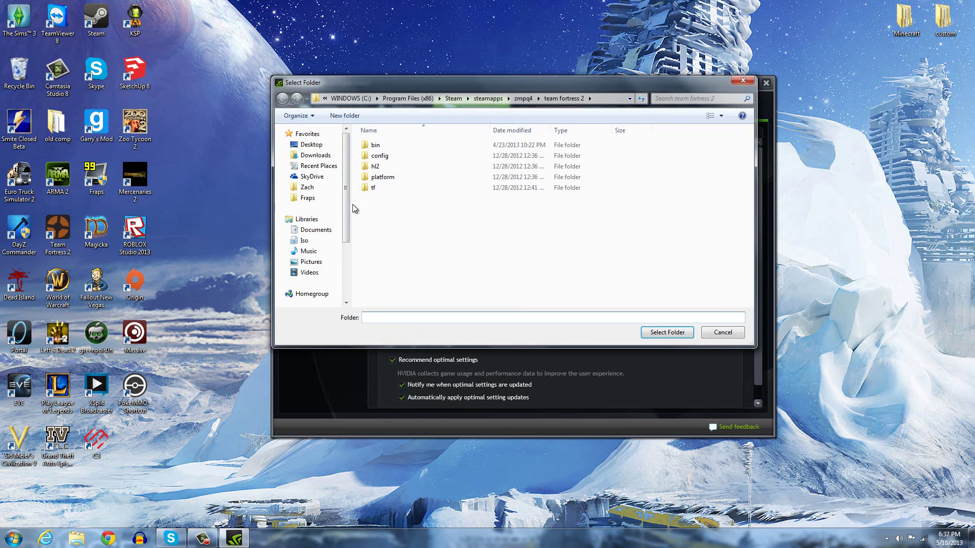
{"action": "left_click", "coordinate": [311, 145]}
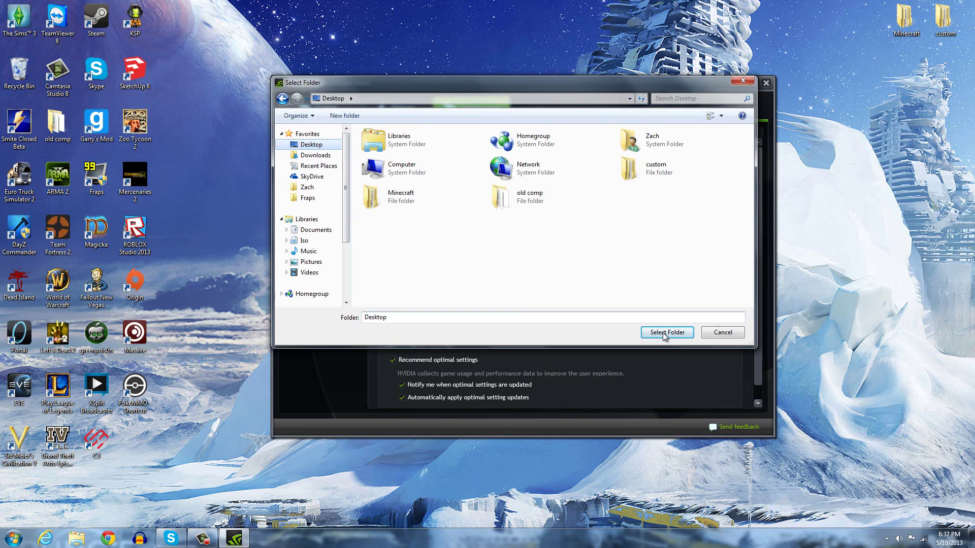
{"action": "left_click", "coordinate": [663, 333]}
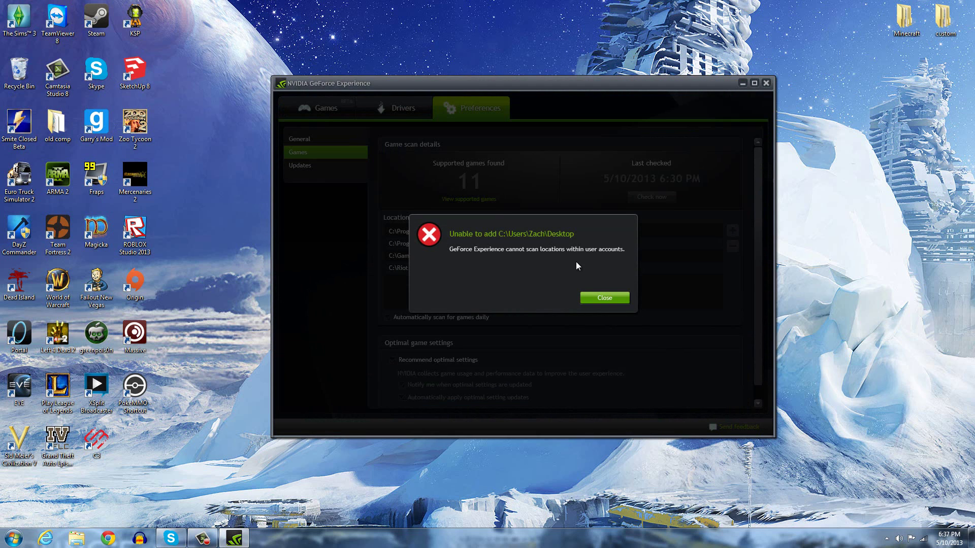
{"action": "left_click", "coordinate": [607, 297]}
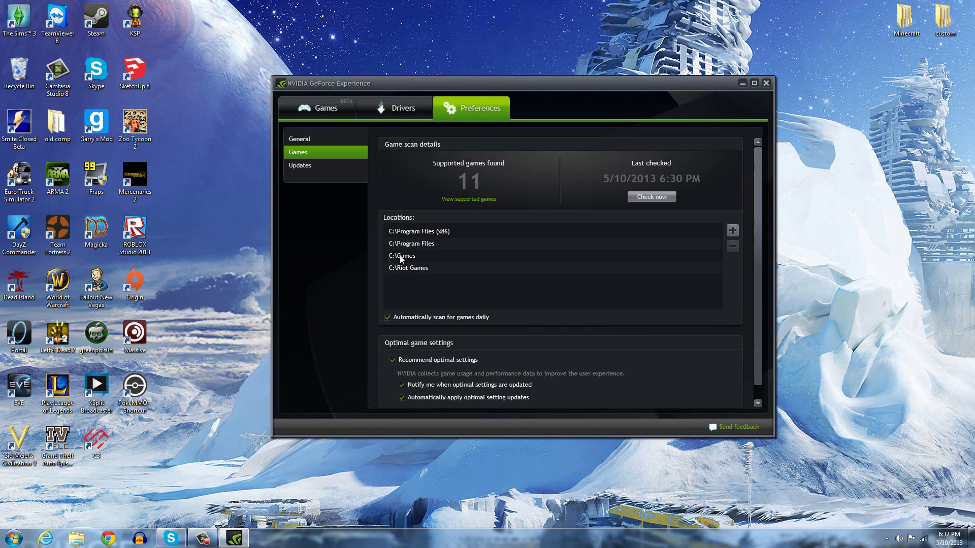
Compare the game scan locations, including C:\Games and C:\Program Files (x86), with the list of detected games.
{"action": "left_click", "coordinate": [433, 256]}
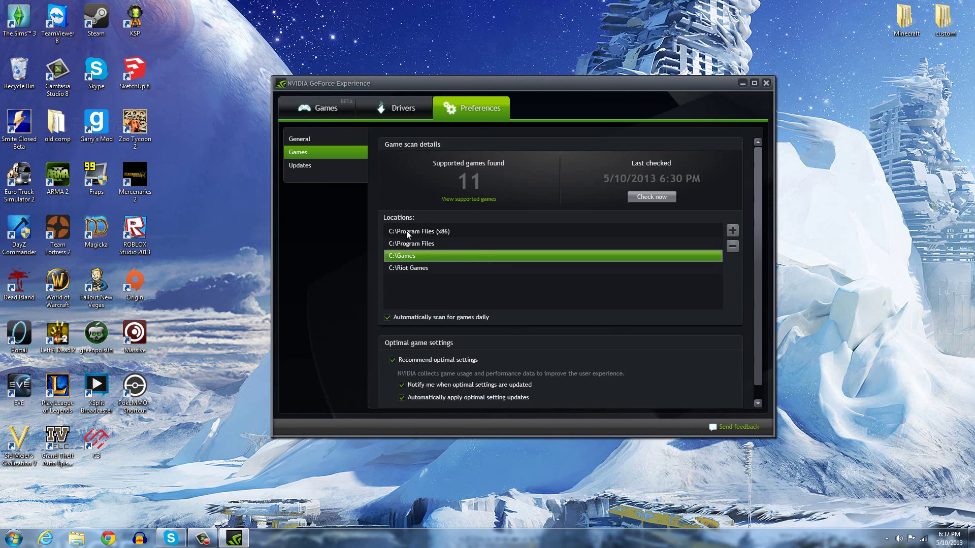
{"action": "left_click", "coordinate": [328, 105]}
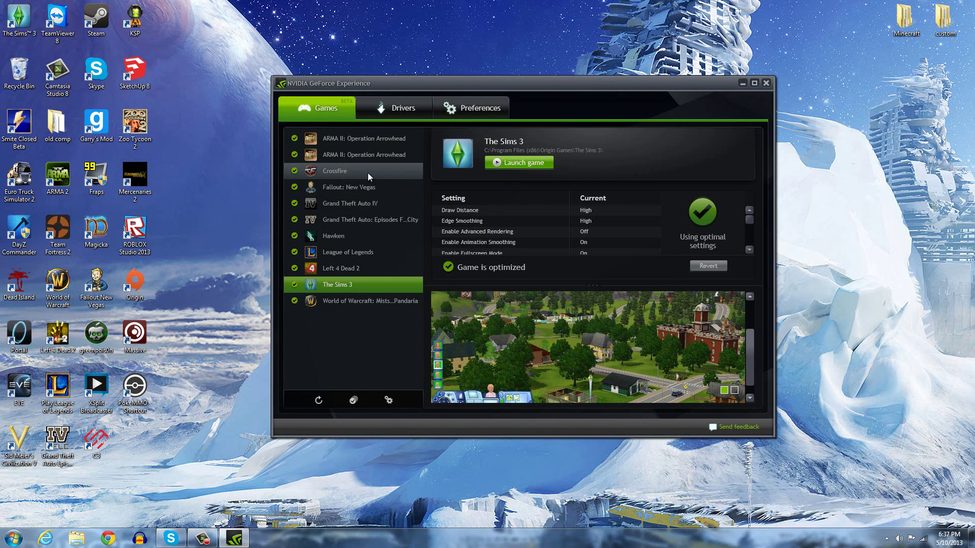
{"action": "left_click", "coordinate": [471, 108]}
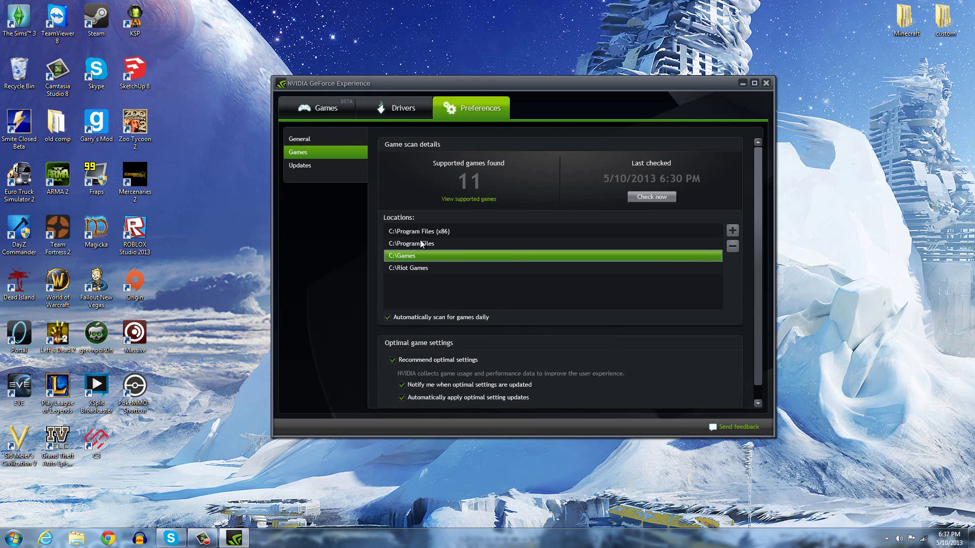
{"action": "left_click", "coordinate": [458, 231]}
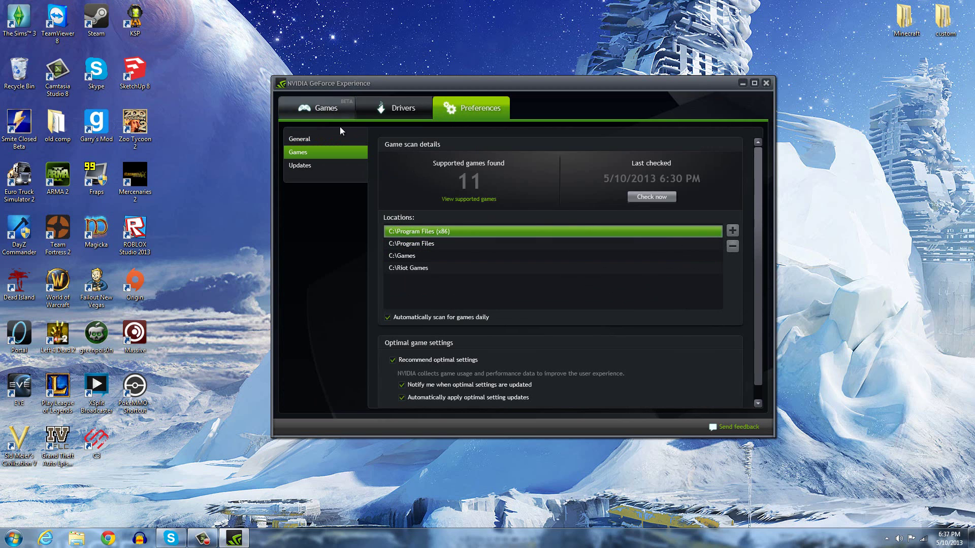
{"action": "left_click", "coordinate": [334, 111]}
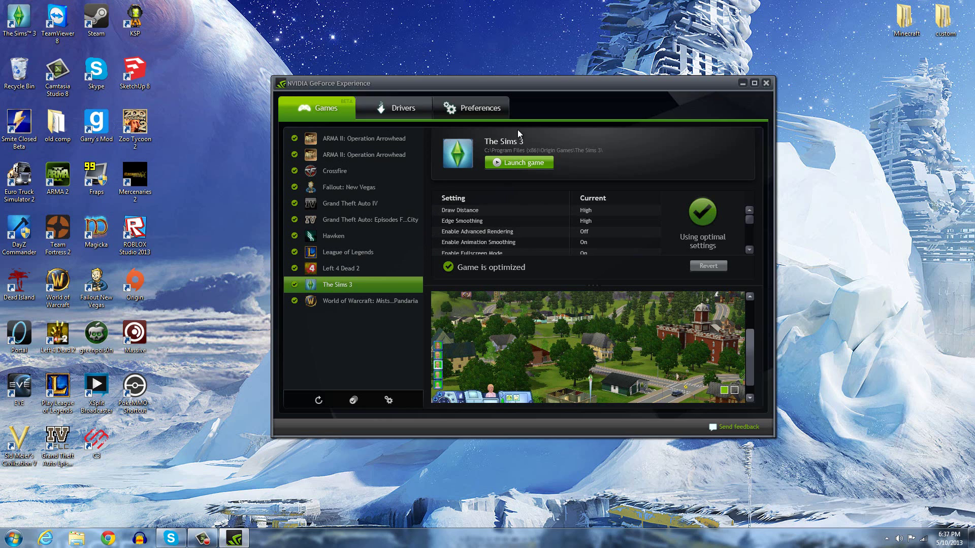
{"action": "left_click", "coordinate": [483, 108]}
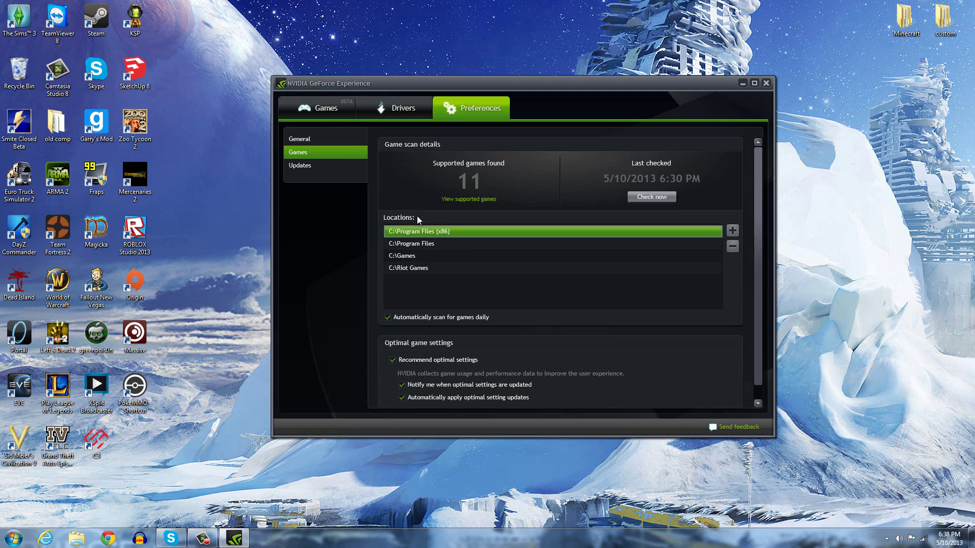
{"action": "left_click", "coordinate": [315, 108]}
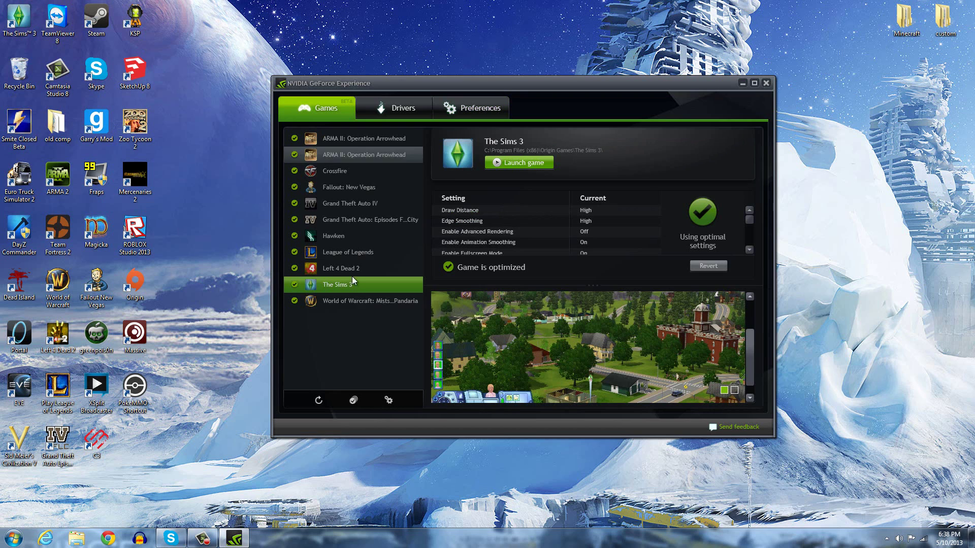
Run a new scan for supported games, reviewing the general and update preferences while it runs.
{"action": "left_click", "coordinate": [455, 115]}
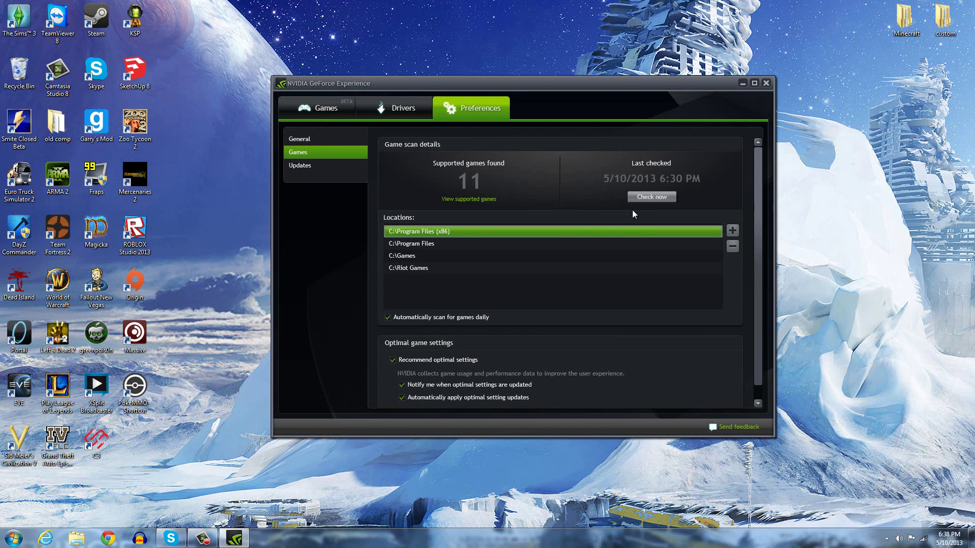
{"action": "left_click", "coordinate": [644, 197]}
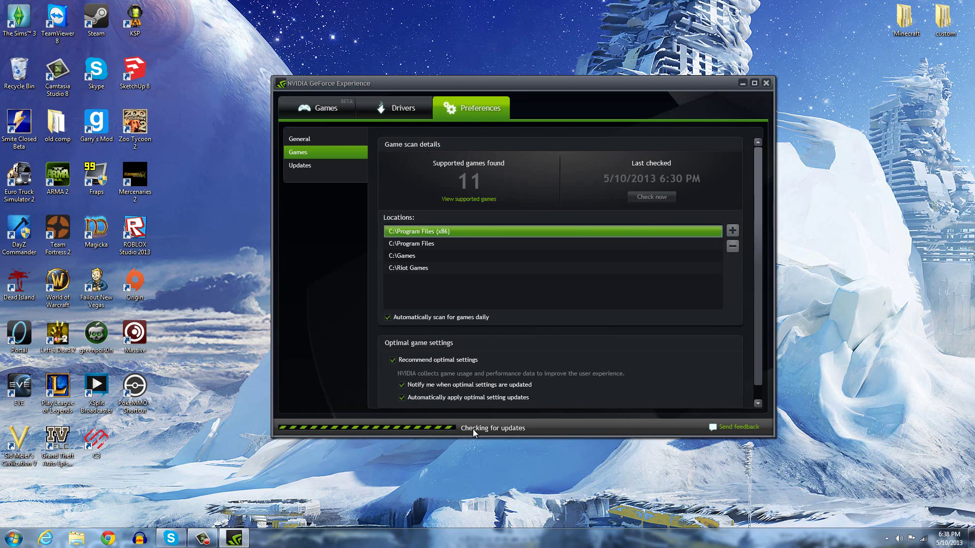
{"action": "left_click", "coordinate": [397, 105]}
{"action": "left_click", "coordinate": [473, 107]}
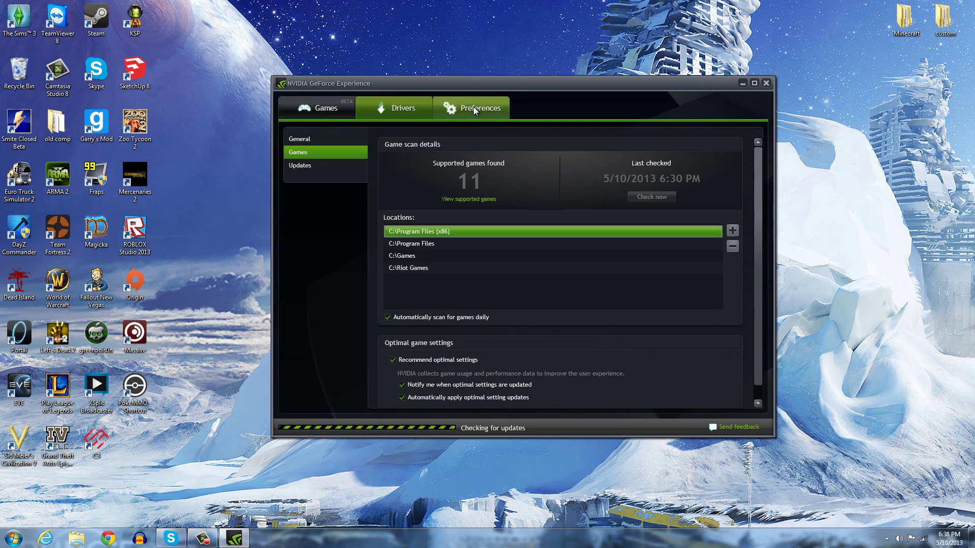
{"action": "left_click", "coordinate": [328, 137]}
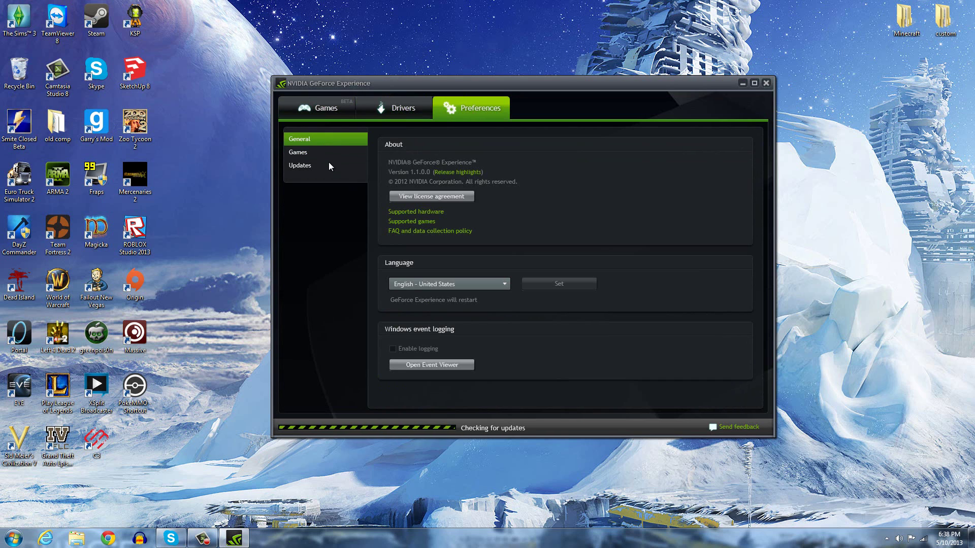
{"action": "left_click", "coordinate": [328, 164]}
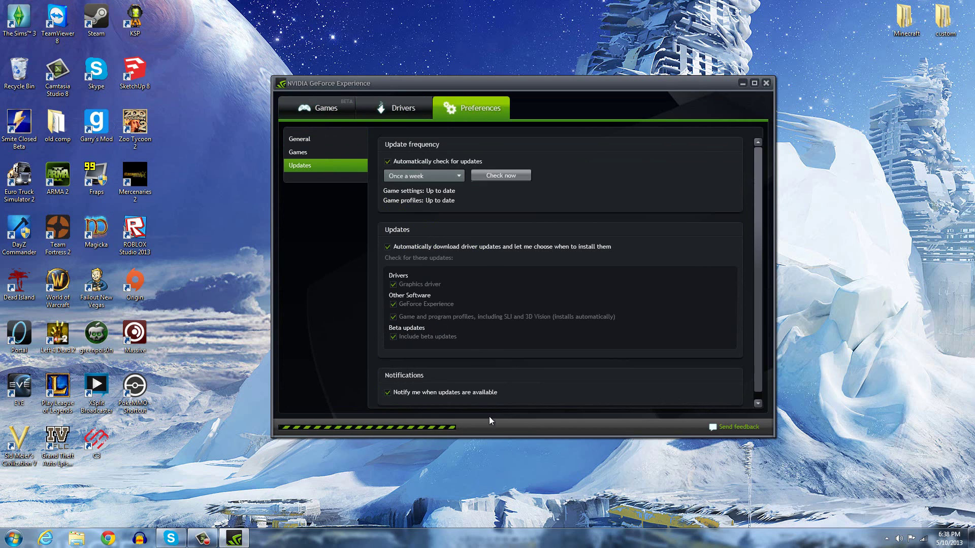
{"action": "left_click", "coordinate": [356, 154]}
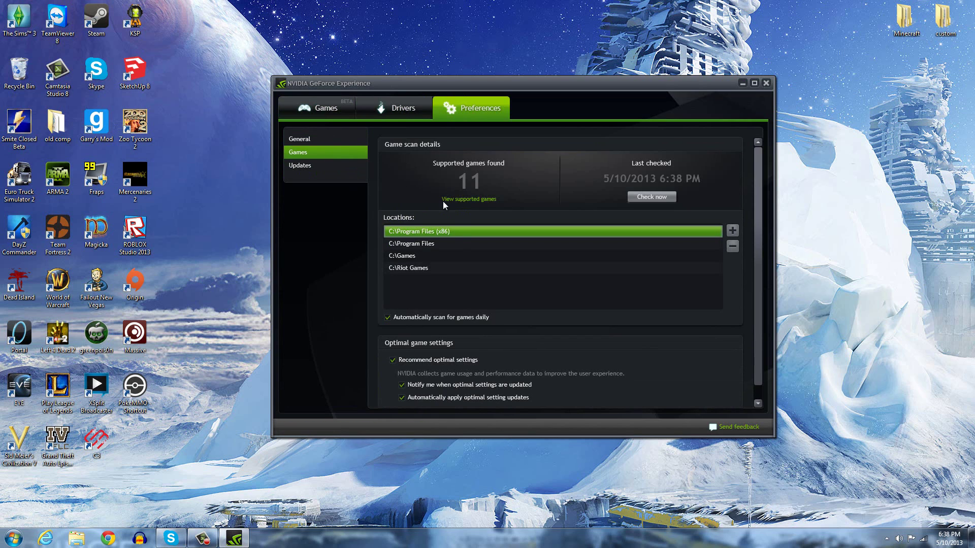
Review the detected games list and the optimal game settings options in the game preferences.
{"action": "left_click", "coordinate": [333, 104]}
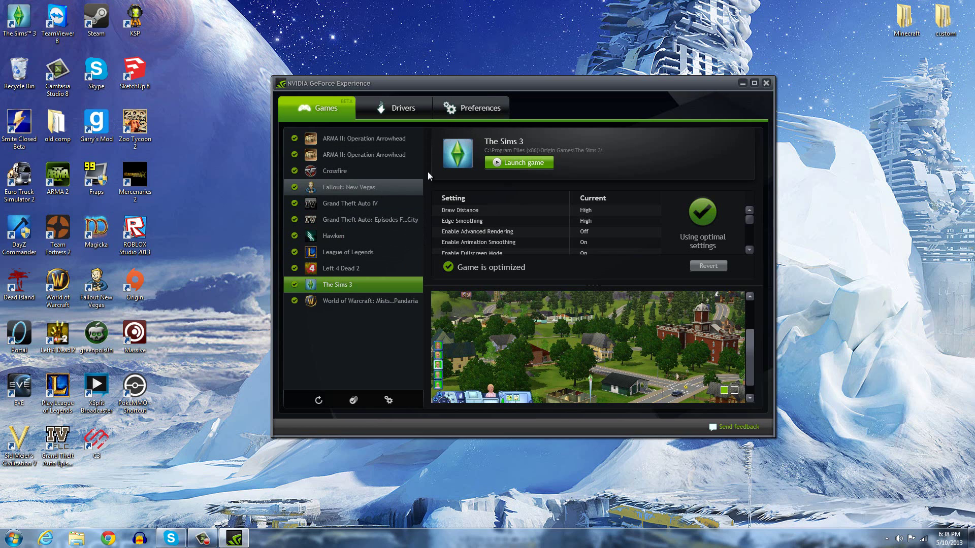
{"action": "left_click", "coordinate": [495, 108]}
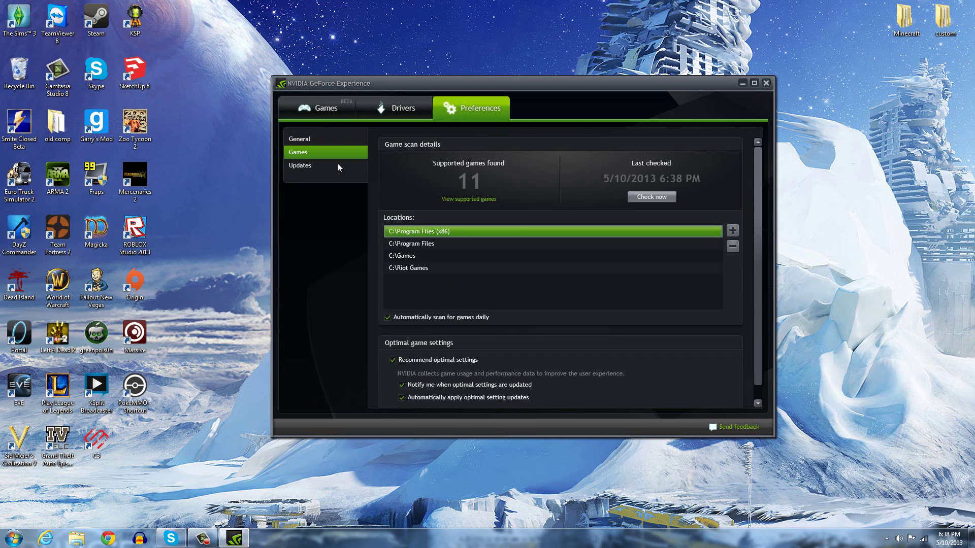
{"action": "scroll", "coordinate": [501, 326], "scroll_direction": "down", "scroll_amount": 1}
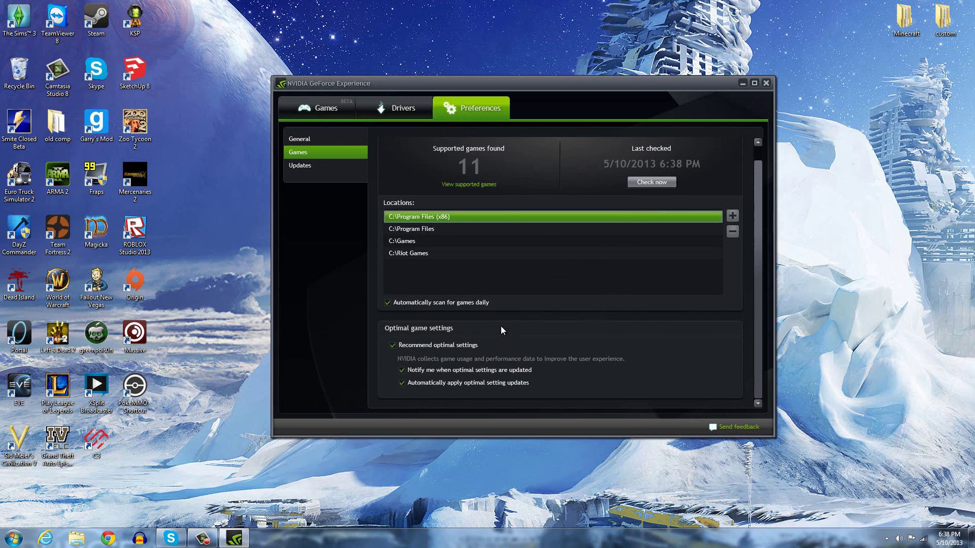
Review the general preferences and look through the available interface languages without changing the selection.
{"action": "left_click", "coordinate": [317, 138]}
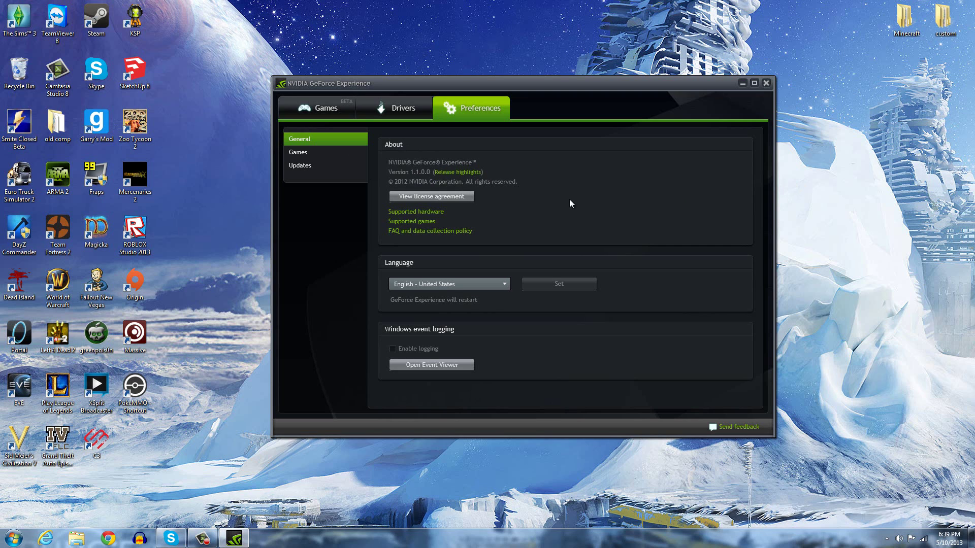
{"action": "left_click", "coordinate": [489, 282]}
{"action": "left_click_drag", "start_coordinate": [503, 329], "coordinate": [511, 288]}
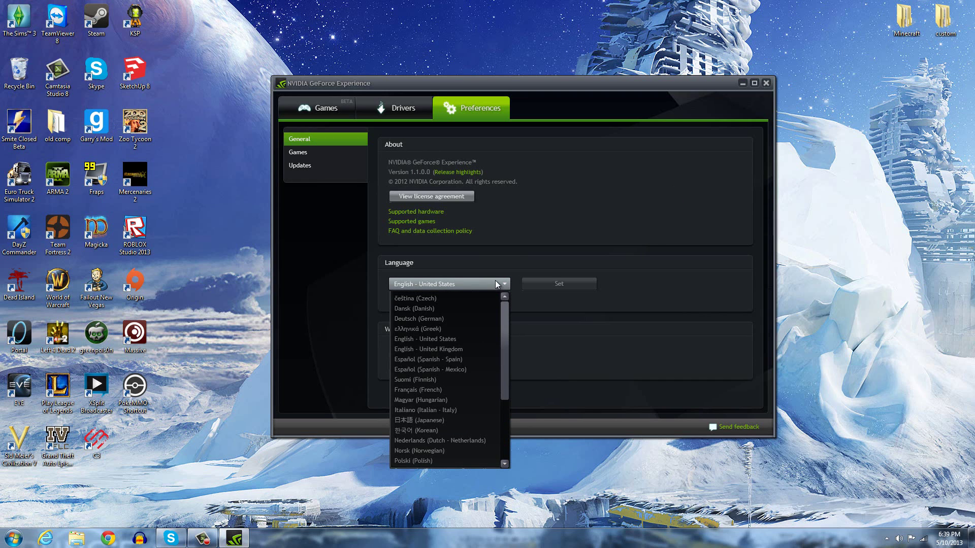
{"action": "left_click", "coordinate": [503, 285]}
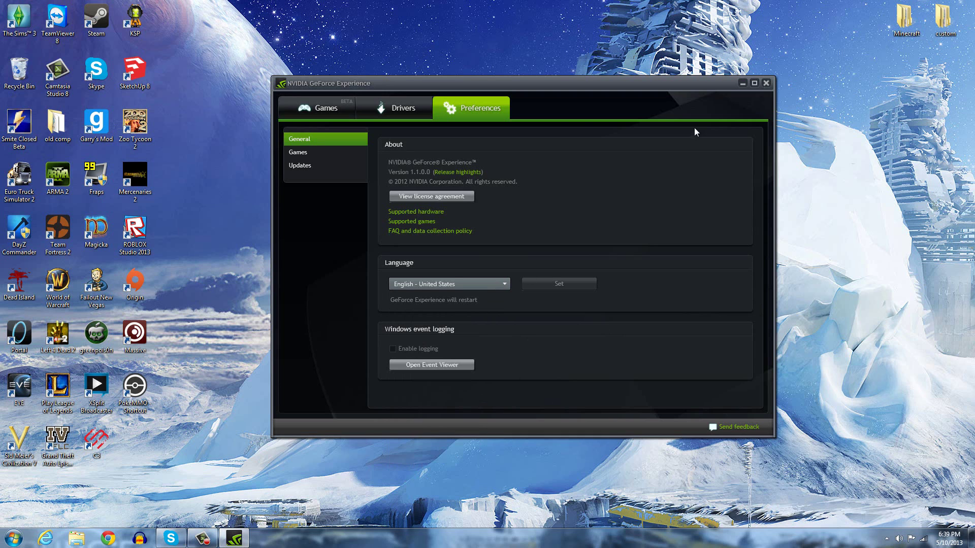
View the graphics settings of Grand Theft Auto: Episodes From Liberty City and Grand Theft Auto IV.
{"action": "left_click", "coordinate": [325, 111]}
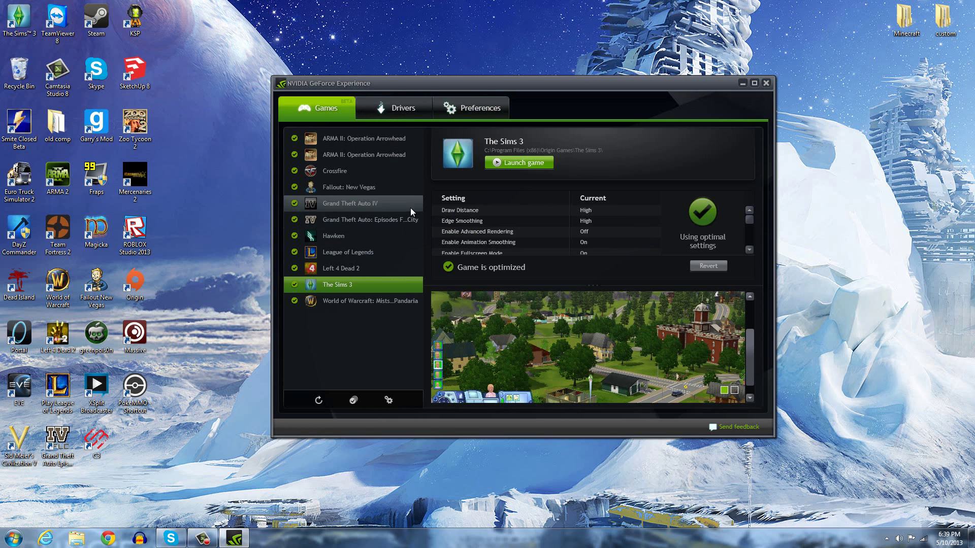
{"action": "left_click", "coordinate": [403, 220]}
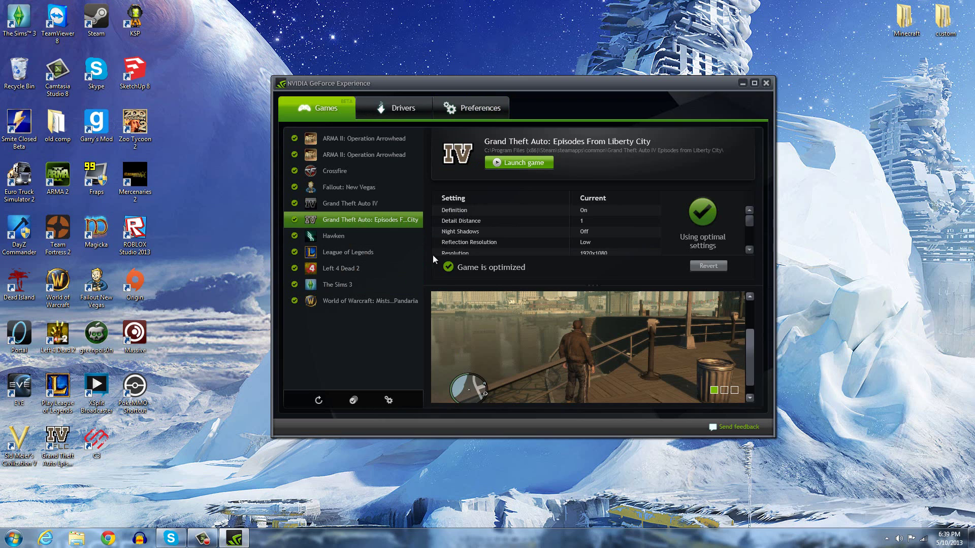
{"action": "left_click", "coordinate": [386, 206]}
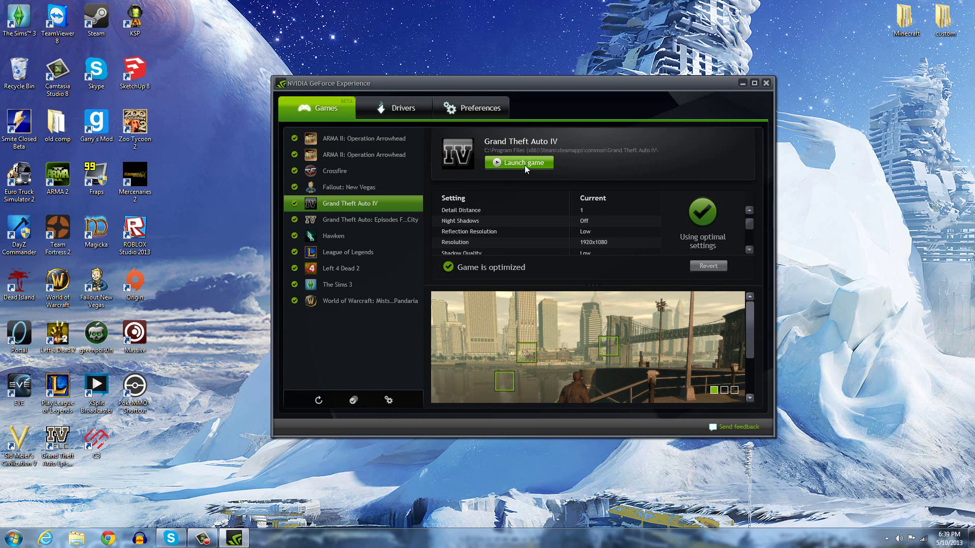
Review the available graphics driver update and read the Water Quality explanation in the Grand Theft Auto IV preview image.
{"action": "left_click", "coordinate": [391, 107]}
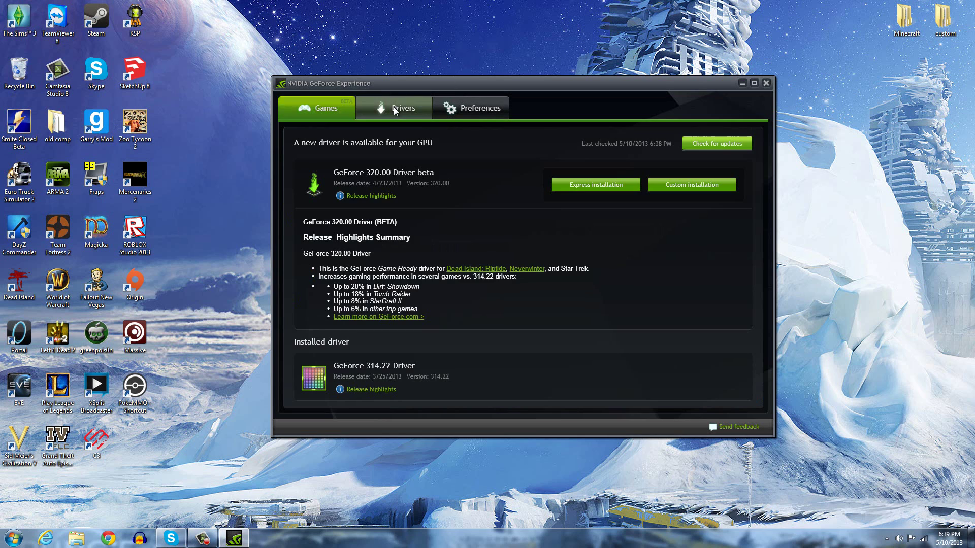
{"action": "left_click", "coordinate": [331, 101]}
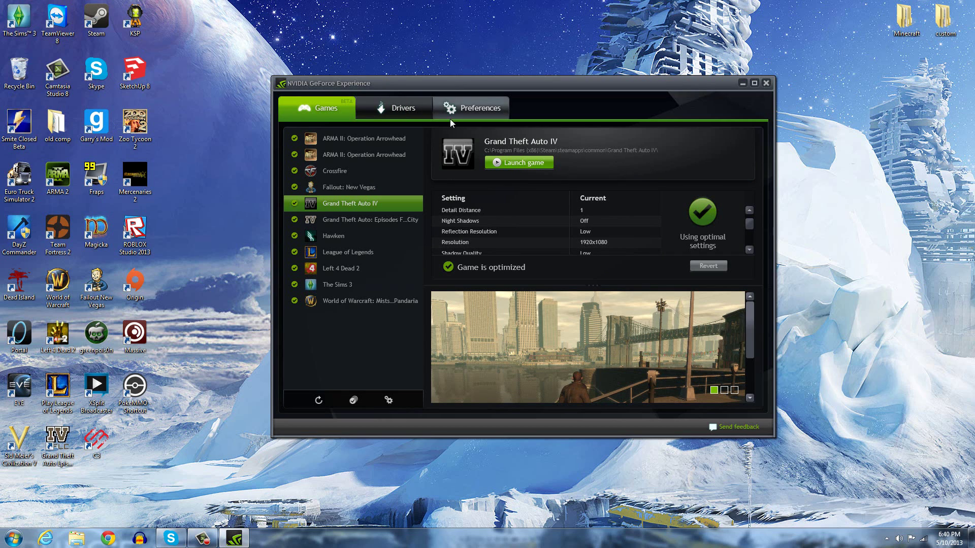
{"action": "left_click", "coordinate": [382, 116]}
{"action": "left_click", "coordinate": [338, 114]}
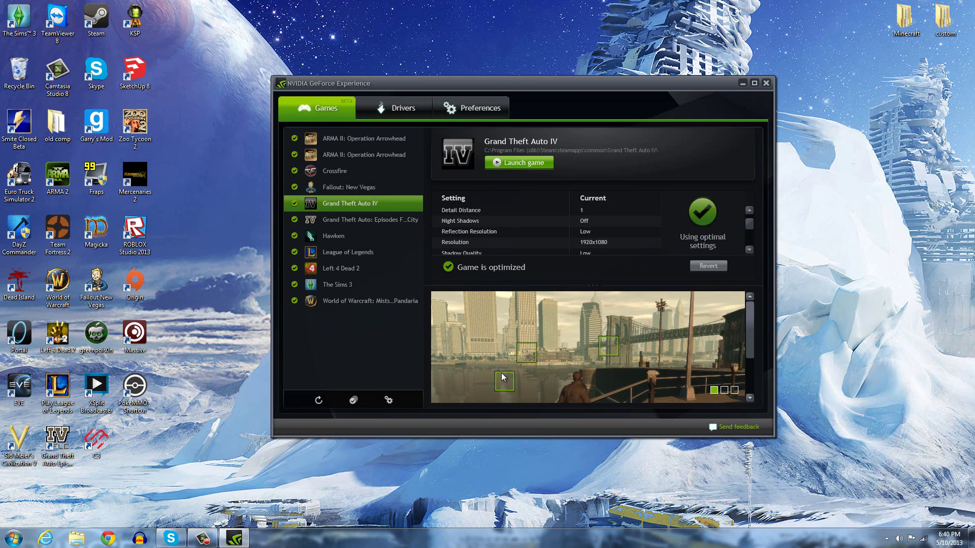
{"action": "mouse_move", "coordinate": [502, 386]}
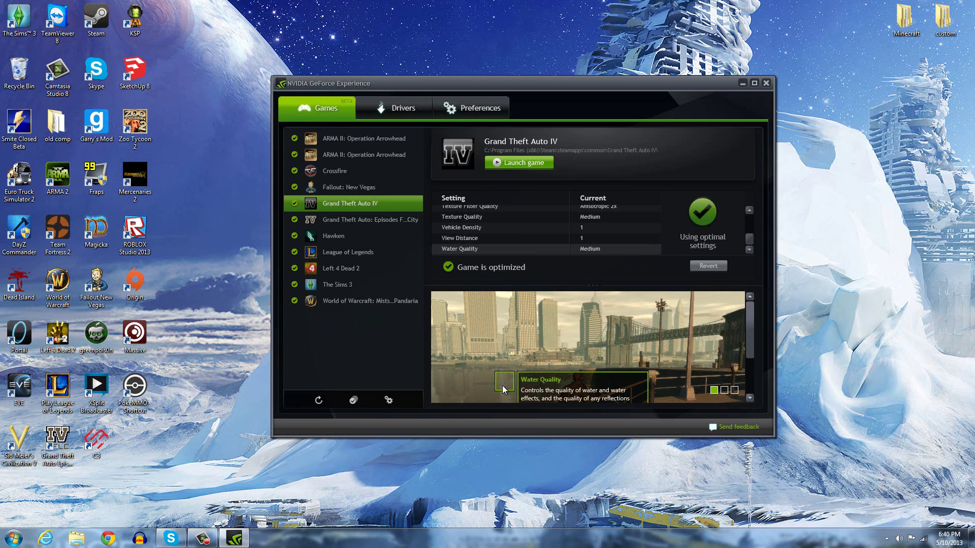